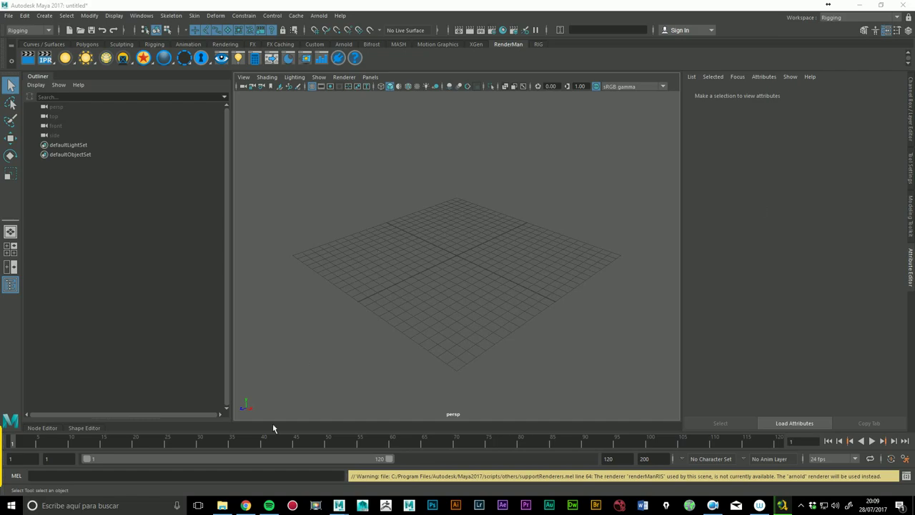
Step: Open the POSICIONAR PIVOT 0,0,0 (Python) script under Scripts in Chrome, then minimize Chrome
{"action": "left_click", "coordinate": [246, 505]}
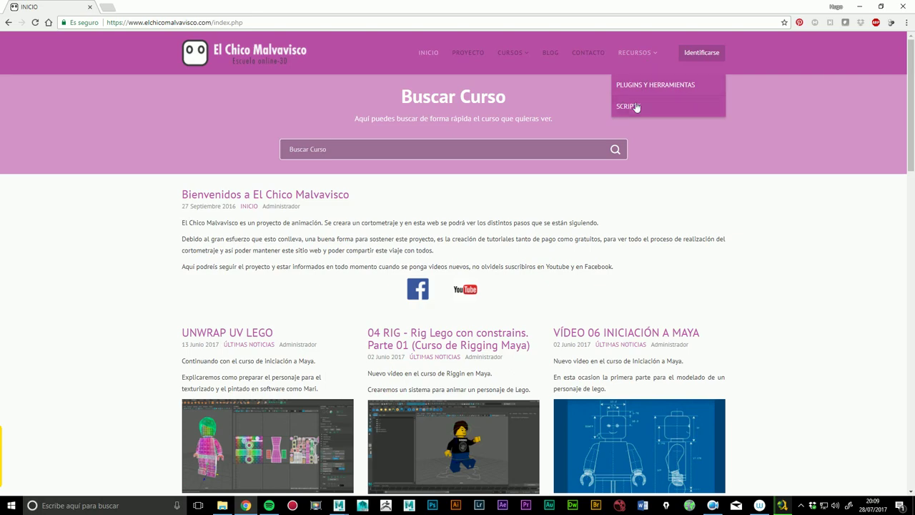
{"action": "mouse_move", "coordinate": [635, 52]}
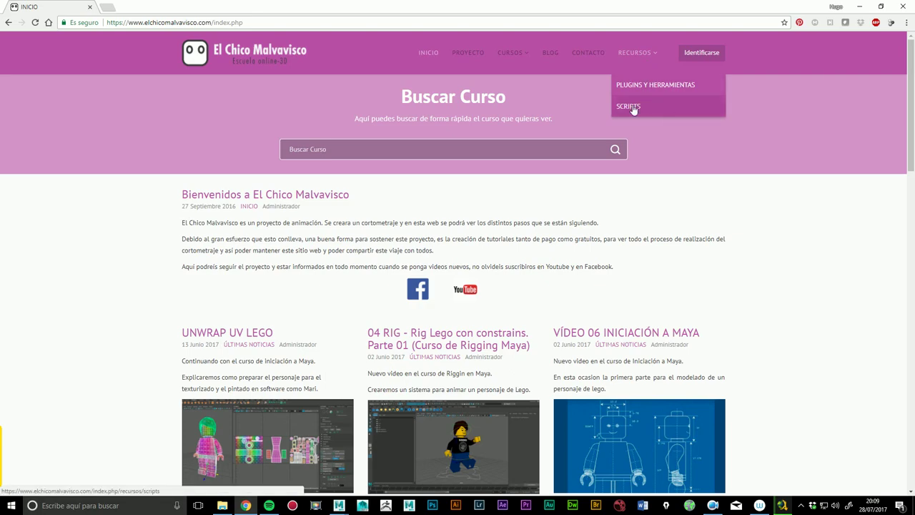
{"action": "left_click", "coordinate": [643, 109]}
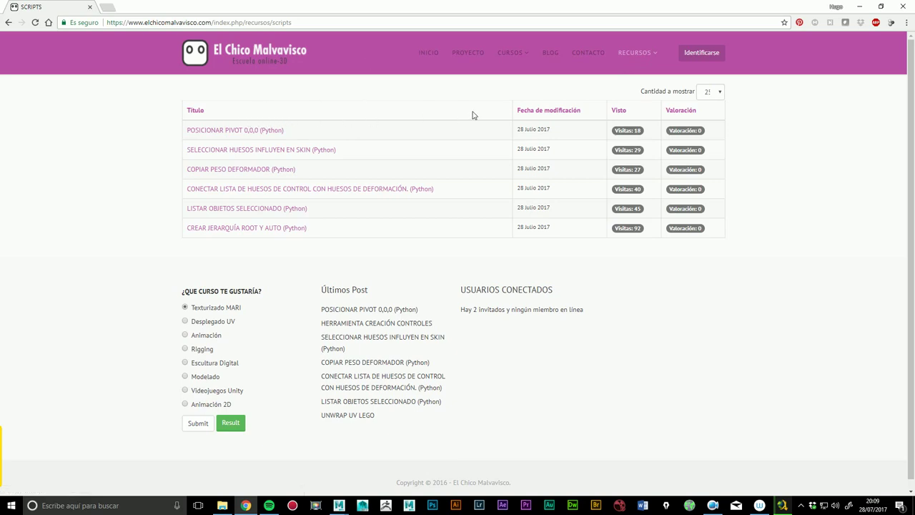
{"action": "left_click", "coordinate": [269, 135]}
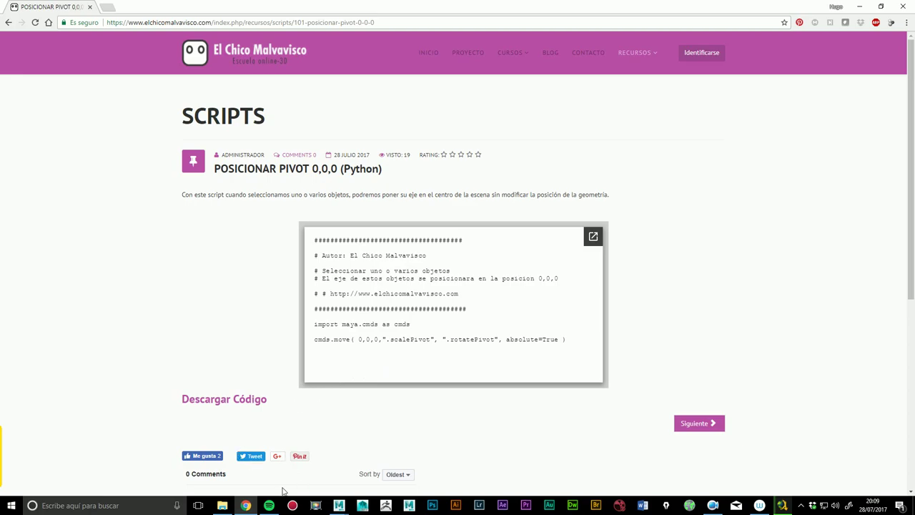
{"action": "left_click", "coordinate": [245, 505]}
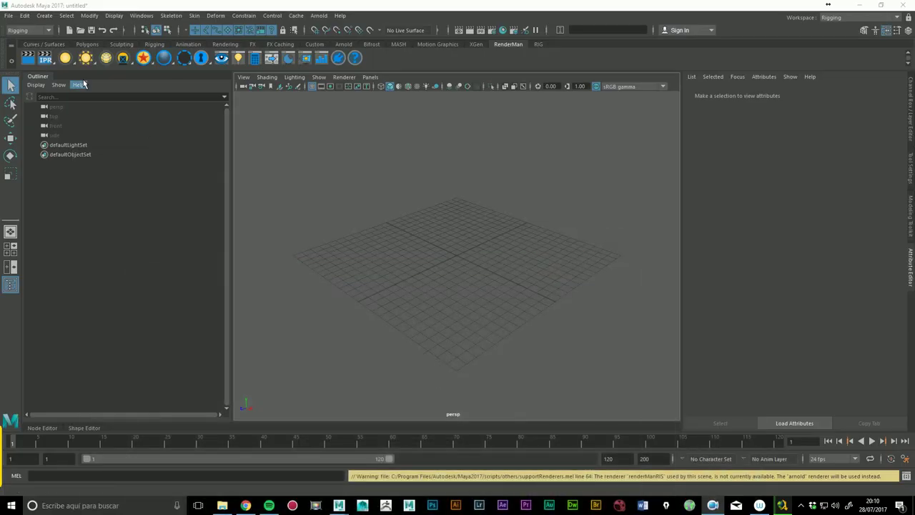
Step: Create a polygon sphere and raise it above the grid with the Move tool
{"action": "left_click", "coordinate": [45, 15]}
{"action": "mouse_move", "coordinate": [73, 50]}
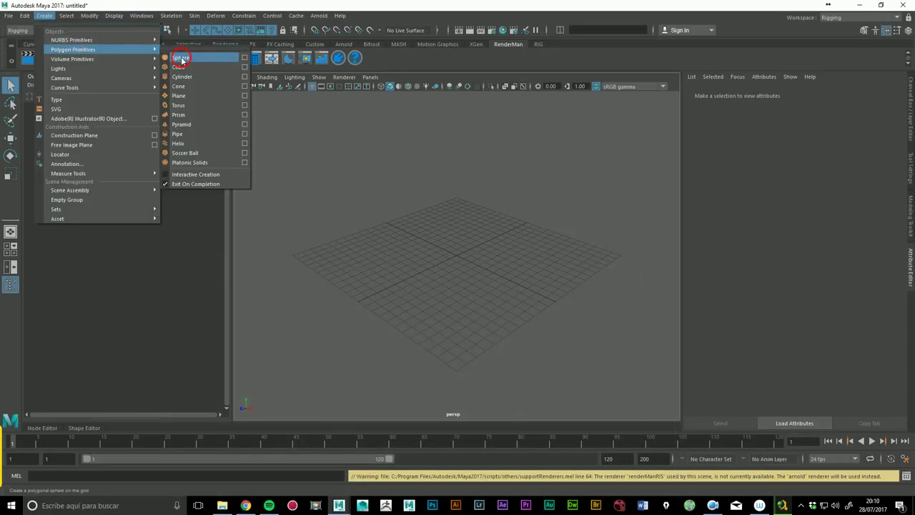
{"action": "left_click", "coordinate": [181, 57]}
{"action": "right_click_drag", "start_coordinate": [457, 258], "coordinate": [676, 251], "text": "alt"}
{"action": "mouse_move", "coordinate": [423, 255]}
{"action": "left_mouse_down", "text": "alt"}
{"action": "mouse_move", "coordinate": [500, 265]}
{"action": "mouse_move", "coordinate": [324, 208]}
{"action": "left_mouse_up", "text": "alt"}
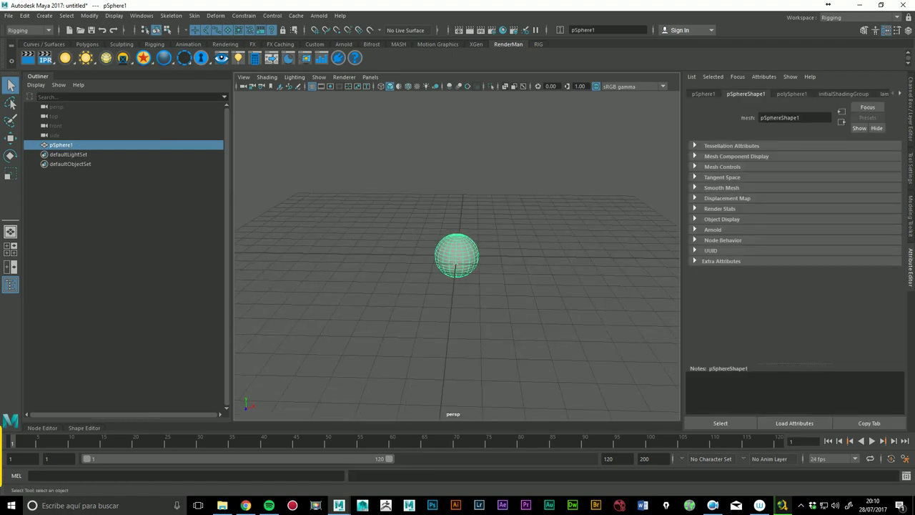
{"action": "key", "text": "w"}
{"action": "left_click_drag", "start_coordinate": [463, 220], "coordinate": [466, 120]}
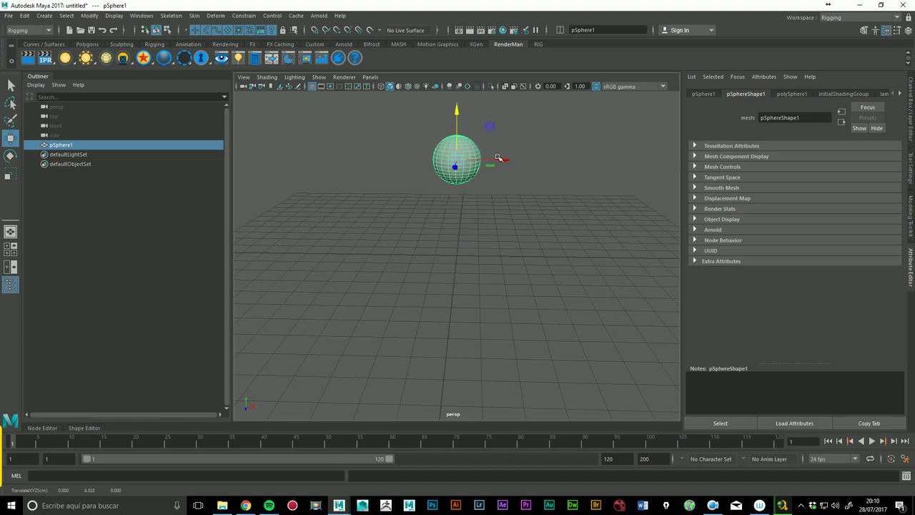
Step: Switch to Face mode, select all the sphere's faces and shift them up and left
{"action": "right_click", "coordinate": [471, 151]}
{"action": "left_click", "coordinate": [469, 174]}
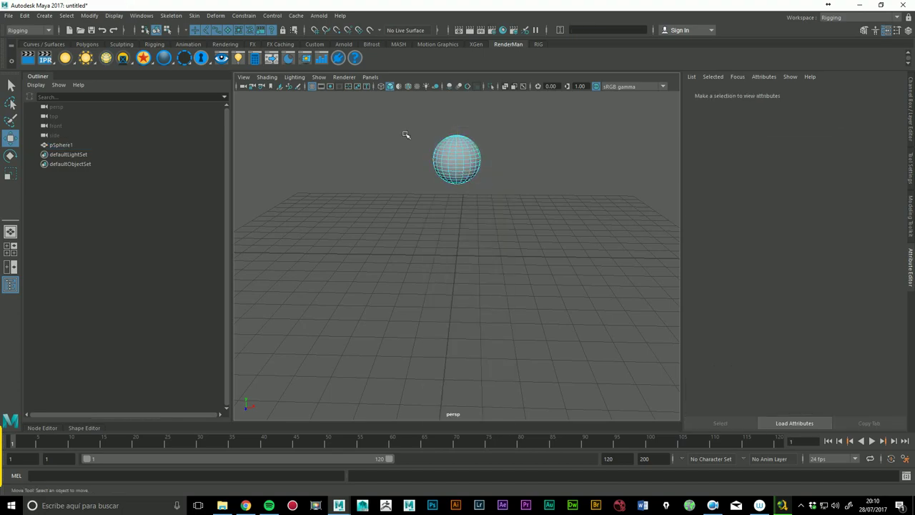
{"action": "left_click_drag", "start_coordinate": [405, 136], "coordinate": [525, 207]}
{"action": "middle_click_drag", "start_coordinate": [471, 190], "coordinate": [429, 155]}
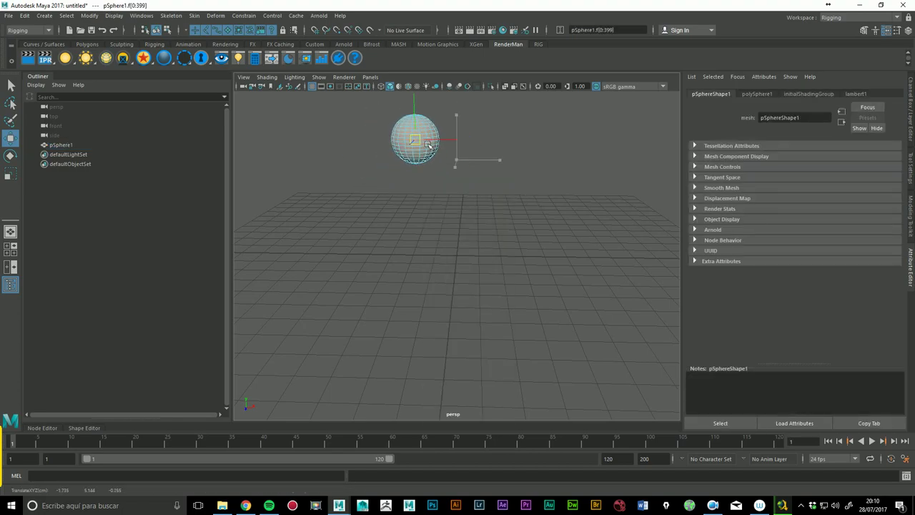
Step: Extrude side faces into a long tube, then extrude an opposite face leftward and taper it
{"action": "right_click", "coordinate": [429, 156]}
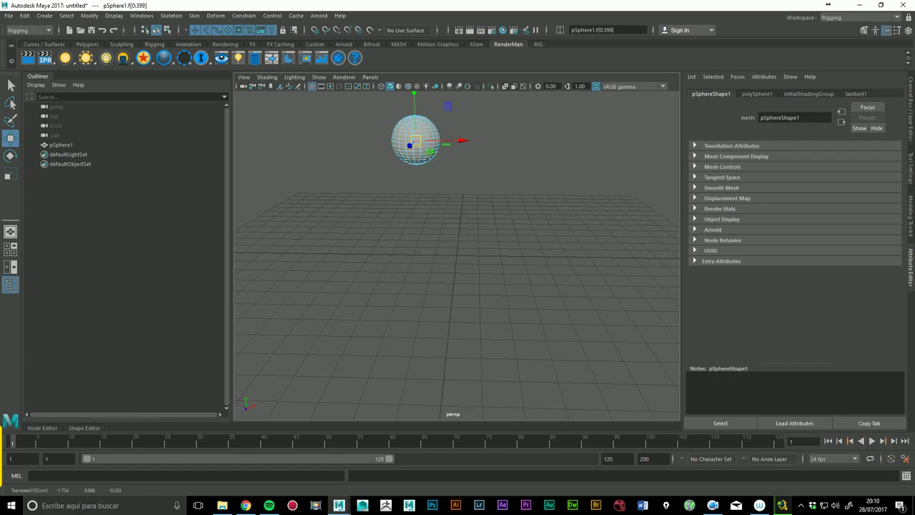
{"action": "left_click", "coordinate": [431, 160]}
{"action": "key", "text": "ctrl+e"}
{"action": "left_click_drag", "start_coordinate": [435, 168], "coordinate": [461, 184]}
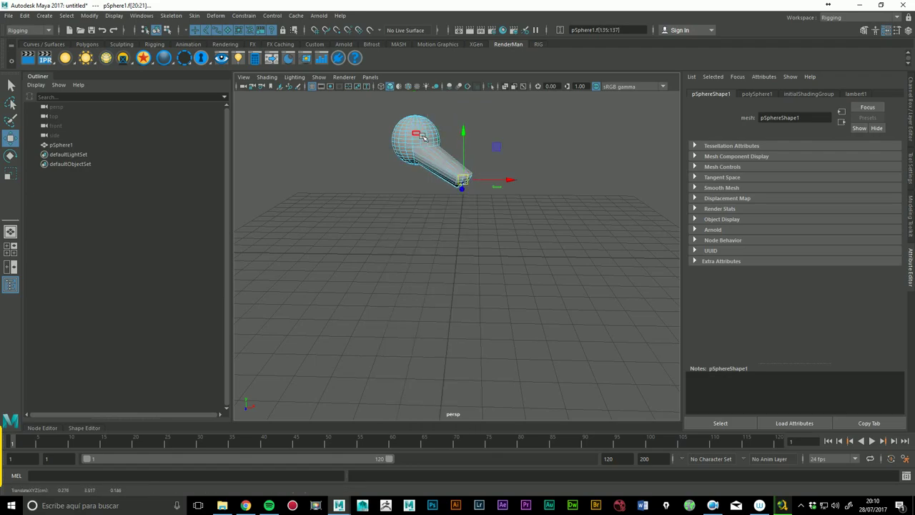
{"action": "left_click", "coordinate": [405, 156]}
{"action": "key", "text": "ctrl+e"}
{"action": "left_click_drag", "start_coordinate": [396, 135], "coordinate": [367, 159]}
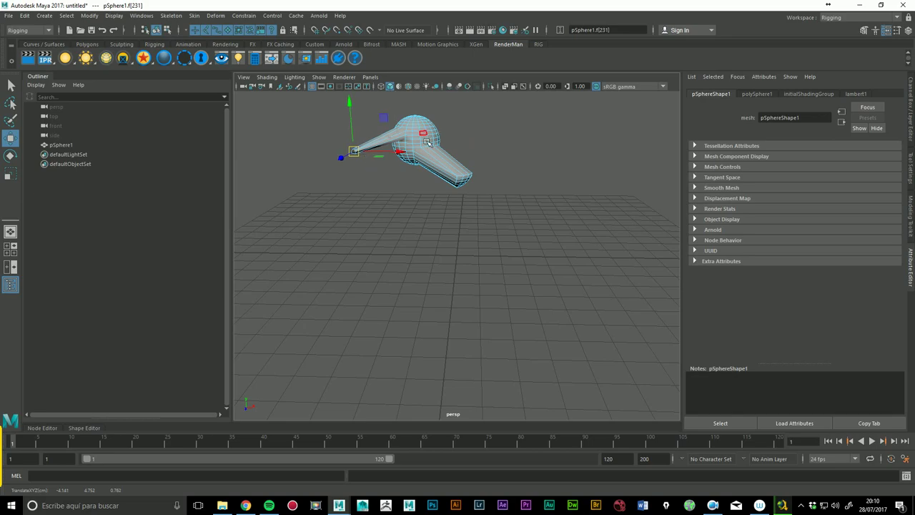
{"action": "right_click_drag", "start_coordinate": [403, 146], "coordinate": [461, 119]}
Step: Reselect the whole sphere and orbit to a higher, flatter view of the shape
{"action": "left_click", "coordinate": [552, 170]}
{"action": "mouse_move", "coordinate": [521, 153]}
{"action": "left_mouse_down", "text": "alt"}
{"action": "mouse_move", "coordinate": [507, 172]}
{"action": "mouse_move", "coordinate": [515, 156]}
{"action": "left_mouse_up", "text": "alt"}
{"action": "left_click", "coordinate": [426, 170]}
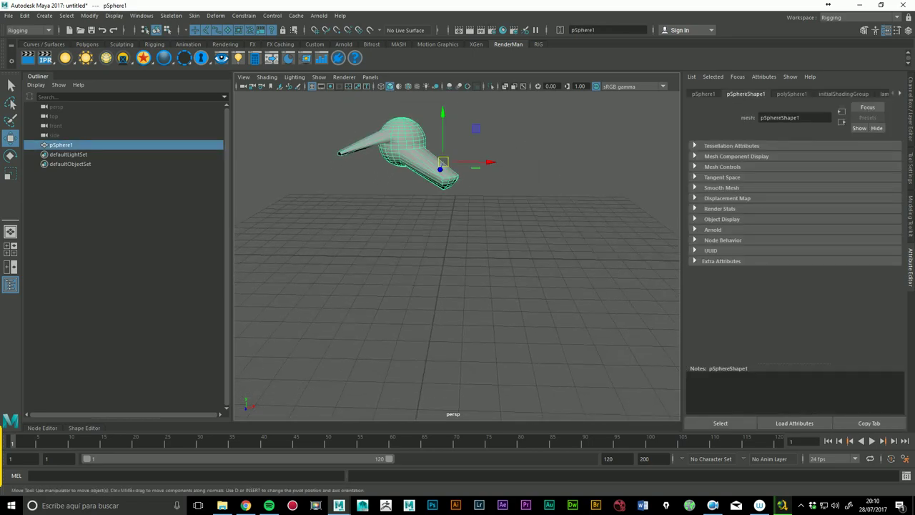
{"action": "left_click_drag", "start_coordinate": [545, 184], "coordinate": [490, 198], "text": "alt"}
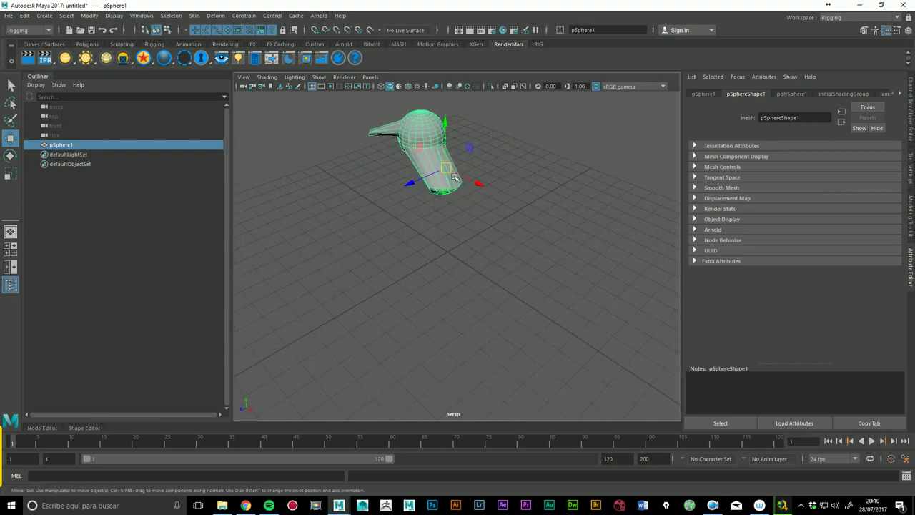
{"action": "mouse_move", "coordinate": [433, 236]}
{"action": "left_mouse_down", "text": "alt"}
{"action": "mouse_move", "coordinate": [529, 208]}
{"action": "mouse_move", "coordinate": [517, 218]}
{"action": "left_mouse_up", "text": "alt"}
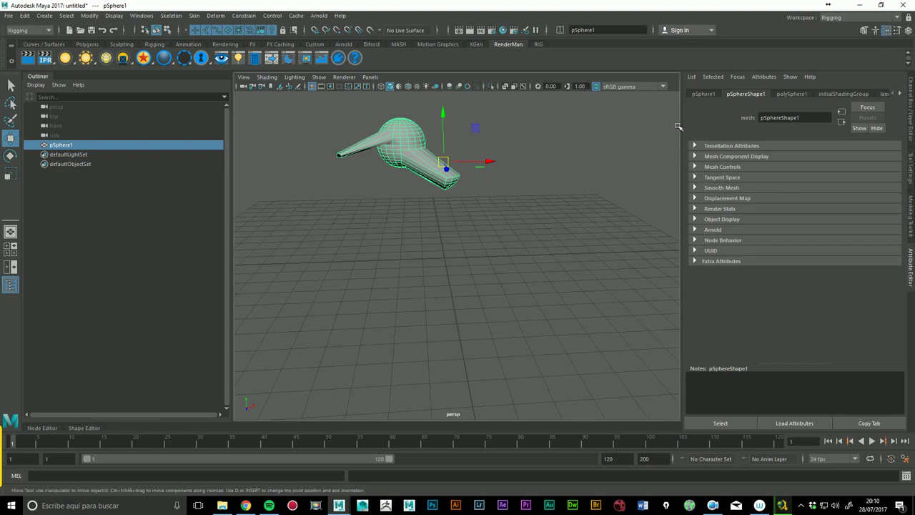
Step: Set pSphere1's World Scale Pivot Y and World Rotate Pivot Y to 0 under Pivots > World Space
{"action": "left_click", "coordinate": [704, 95]}
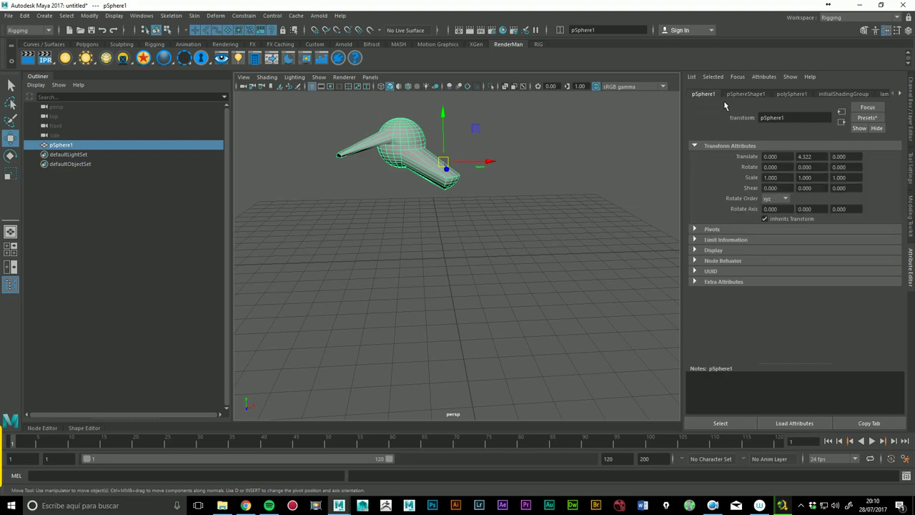
{"action": "left_click", "coordinate": [717, 233]}
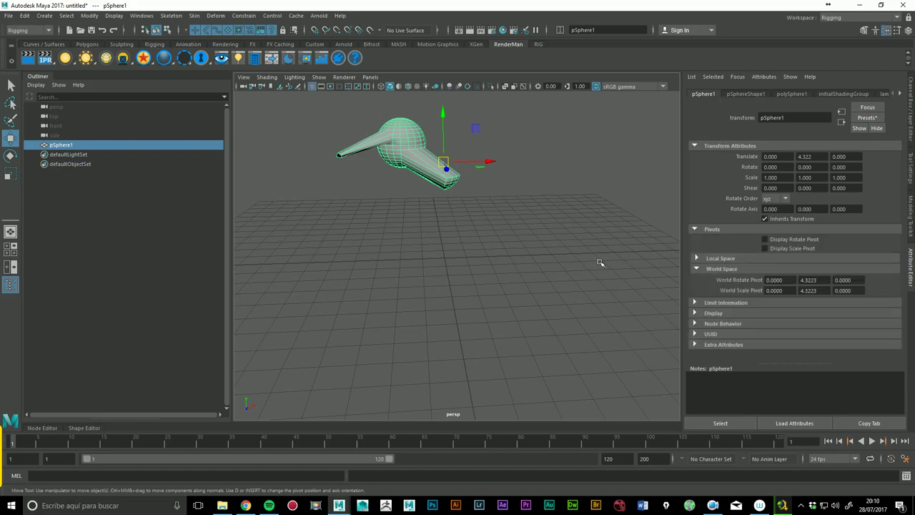
{"action": "left_click", "coordinate": [813, 290]}
{"action": "left_click", "coordinate": [829, 280]}
{"action": "left_click", "coordinate": [808, 290]}
{"action": "type", "text": "0"}
{"action": "left_click", "coordinate": [826, 279]}
{"action": "type", "text": "0"}
{"action": "key", "text": "Return"}
Step: Reselect the sphere, inspect the pivot from a new angle, and undo the pivot edit
{"action": "left_click", "coordinate": [431, 284]}
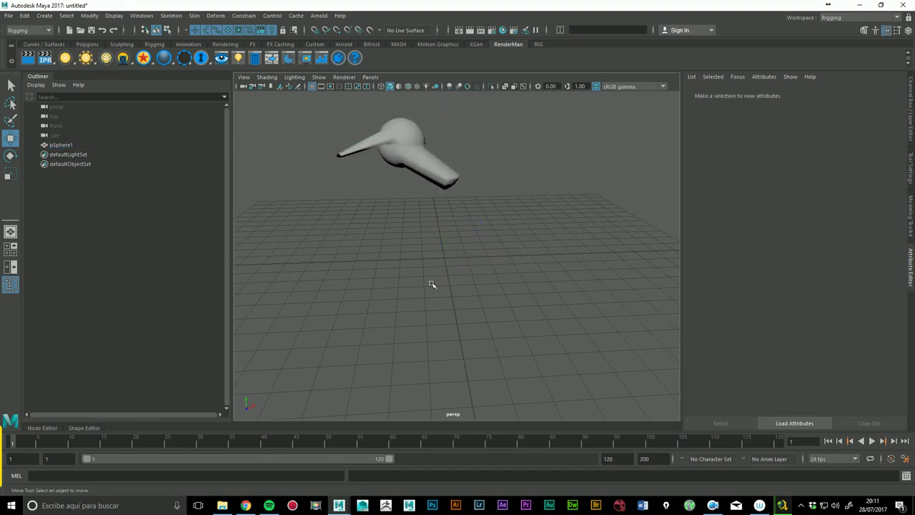
{"action": "left_click", "coordinate": [410, 193]}
{"action": "left_click_drag", "start_coordinate": [404, 283], "coordinate": [533, 287], "text": "alt"}
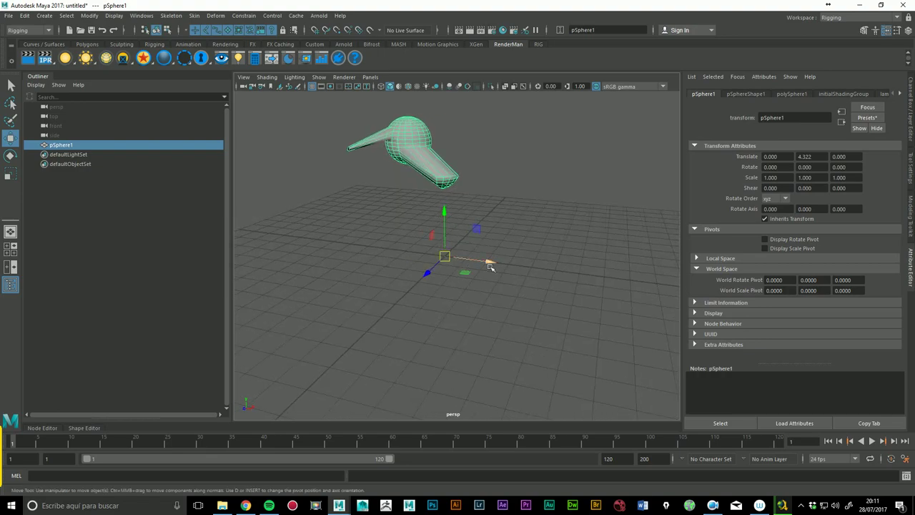
{"action": "left_click_drag", "start_coordinate": [539, 292], "coordinate": [558, 282], "text": "alt"}
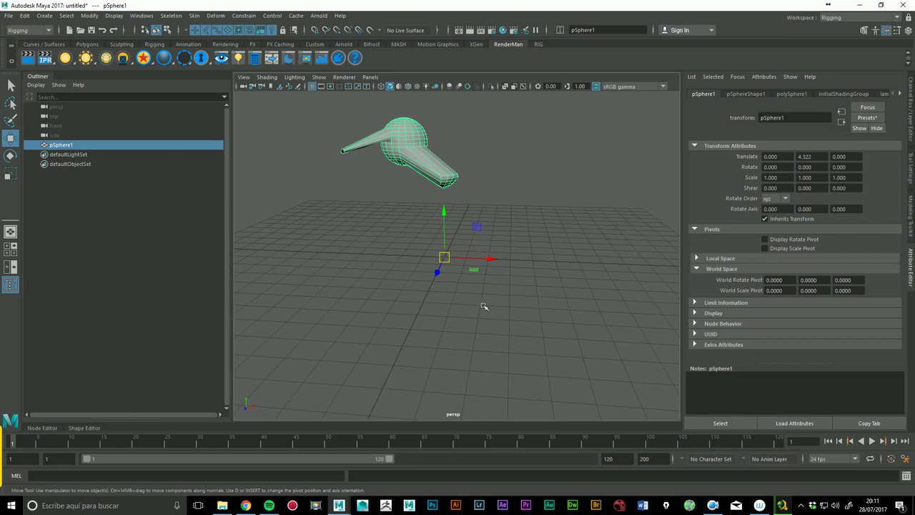
{"action": "key", "text": "ctrl+z"}
{"action": "key", "text": "ctrl+z"}
{"action": "key", "text": "ctrl+z"}
{"action": "key", "text": "ctrl+z"}
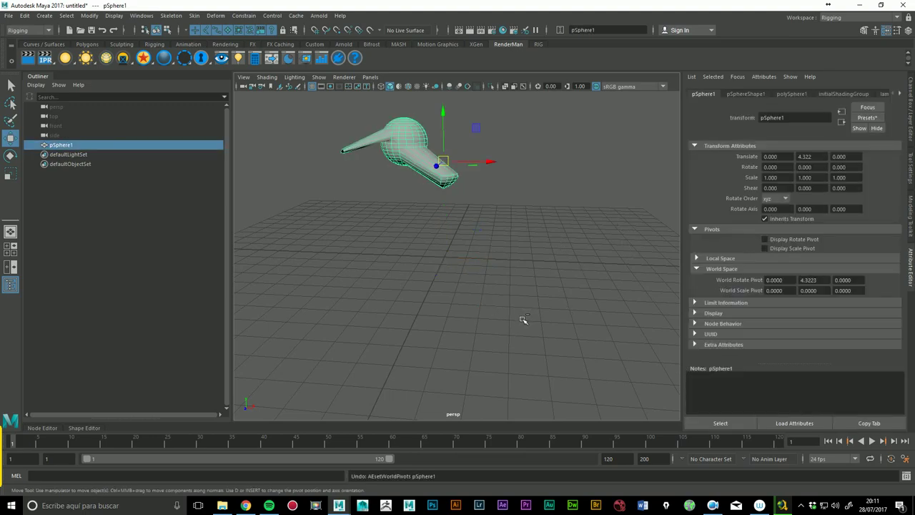
{"action": "key", "text": "ctrl+z"}
Step: Create a polygon cylinder and slide it to X 5.81
{"action": "left_click", "coordinate": [497, 297]}
{"action": "left_click", "coordinate": [44, 15]}
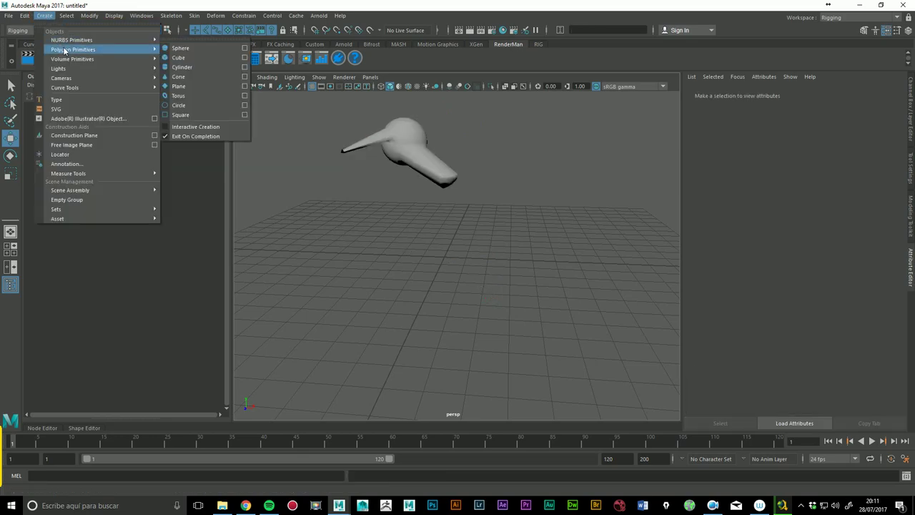
{"action": "left_click", "coordinate": [183, 68]}
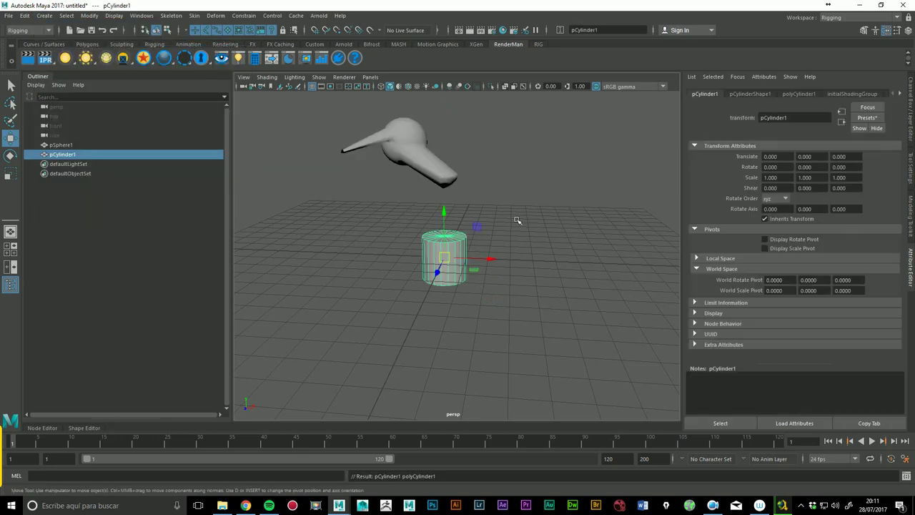
{"action": "left_click_drag", "start_coordinate": [490, 259], "coordinate": [622, 264]}
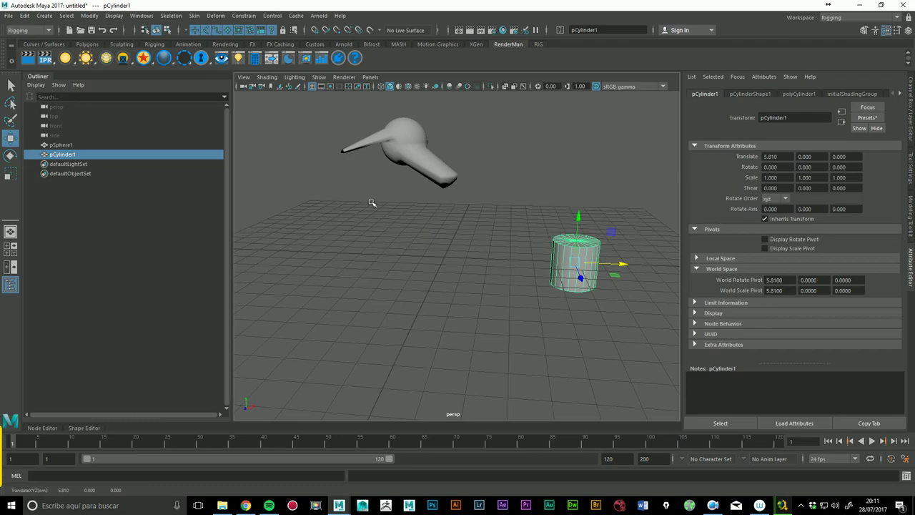
Step: Raise the cylinder's top vertices to lift it above the grid, then select both objects
{"action": "right_click_drag", "start_coordinate": [561, 231], "coordinate": [534, 246]}
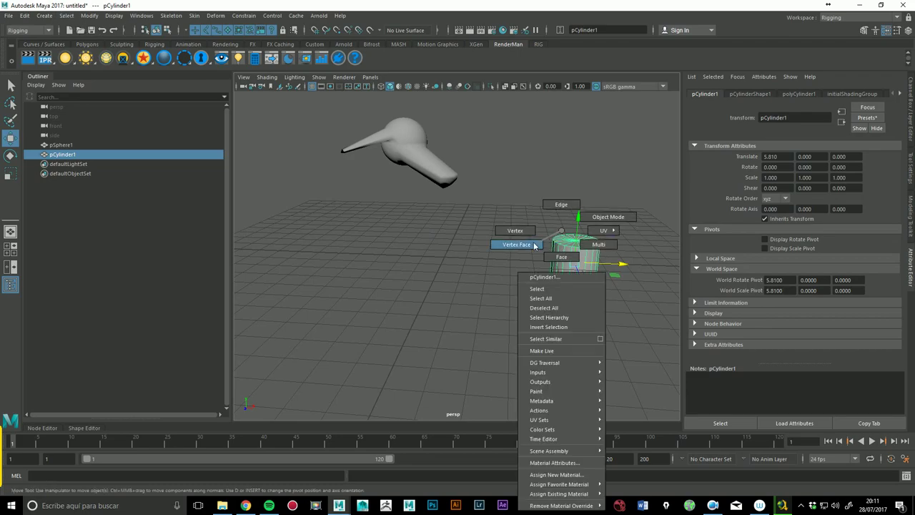
{"action": "left_click_drag", "start_coordinate": [624, 263], "coordinate": [491, 194]}
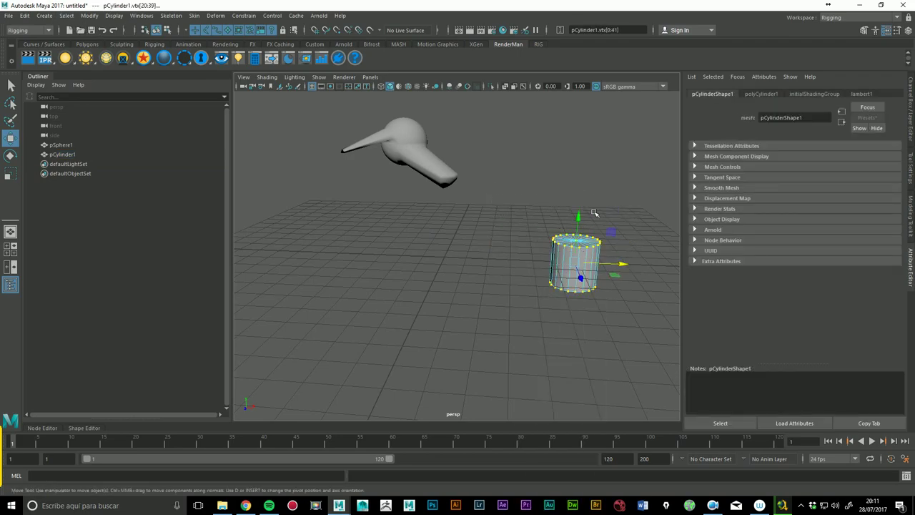
{"action": "left_click_drag", "start_coordinate": [594, 213], "coordinate": [594, 122]}
{"action": "right_click_drag", "start_coordinate": [577, 179], "coordinate": [599, 199]}
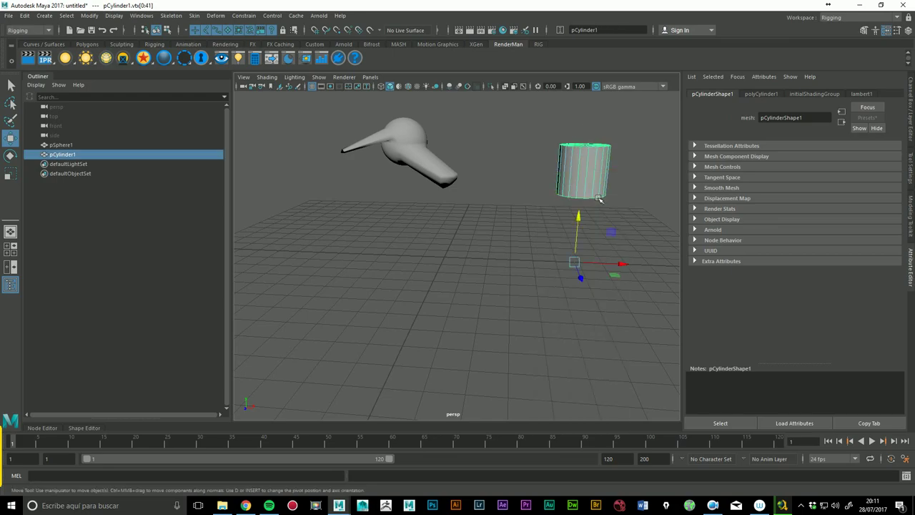
{"action": "left_click", "coordinate": [486, 259]}
{"action": "left_click", "coordinate": [369, 152], "text": "shift"}
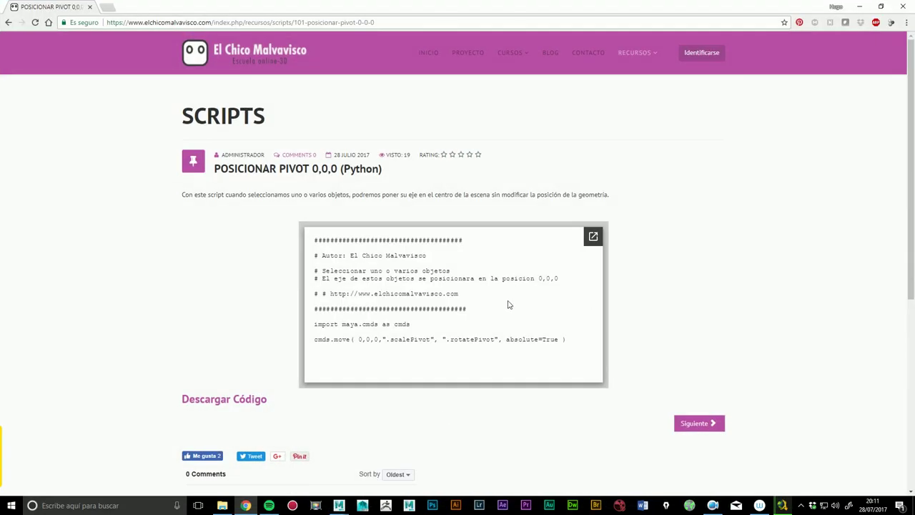
Step: Open the downloadable script in Chrome and select its two code lines
{"action": "left_click", "coordinate": [219, 400]}
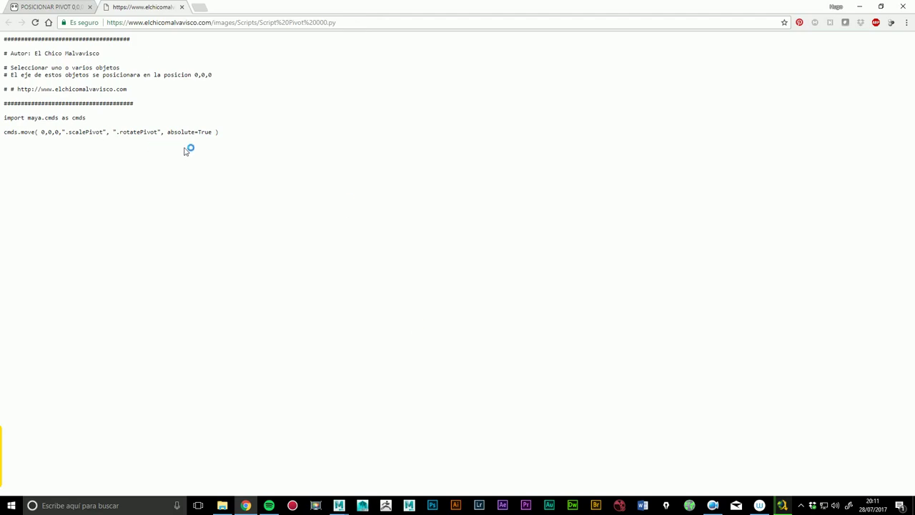
{"action": "mouse_move", "coordinate": [223, 136]}
{"action": "left_mouse_down"}
{"action": "mouse_move", "coordinate": [3, 132]}
{"action": "mouse_move", "coordinate": [5, 119]}
{"action": "left_mouse_up"}
{"action": "key", "text": "ctrl+c"}
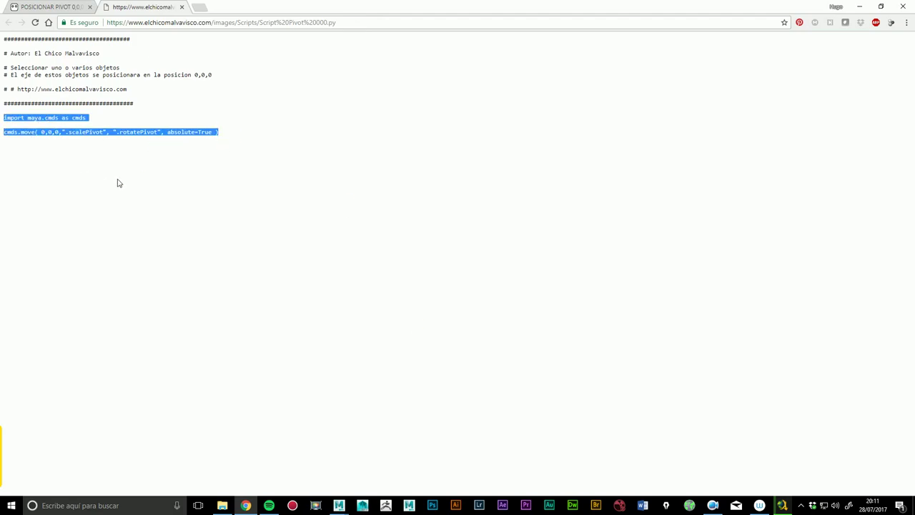
{"action": "left_click", "coordinate": [860, 7]}
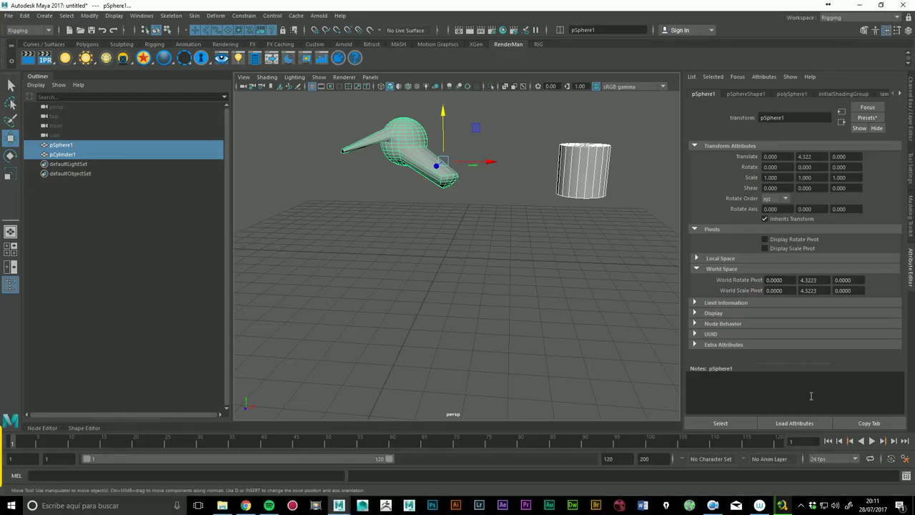
Step: Open the Script Editor, add a Python tab, and paste the cmds.move pivot script
{"action": "left_click", "coordinate": [908, 478]}
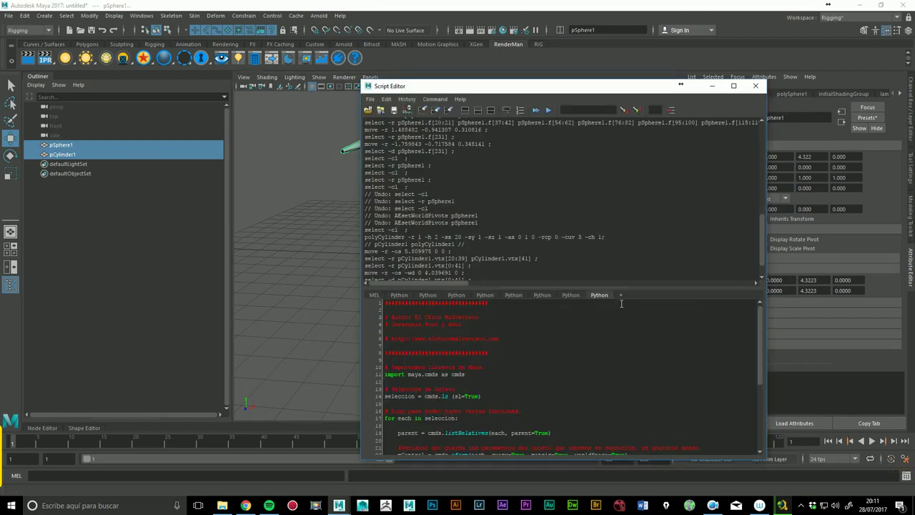
{"action": "left_click", "coordinate": [620, 295]}
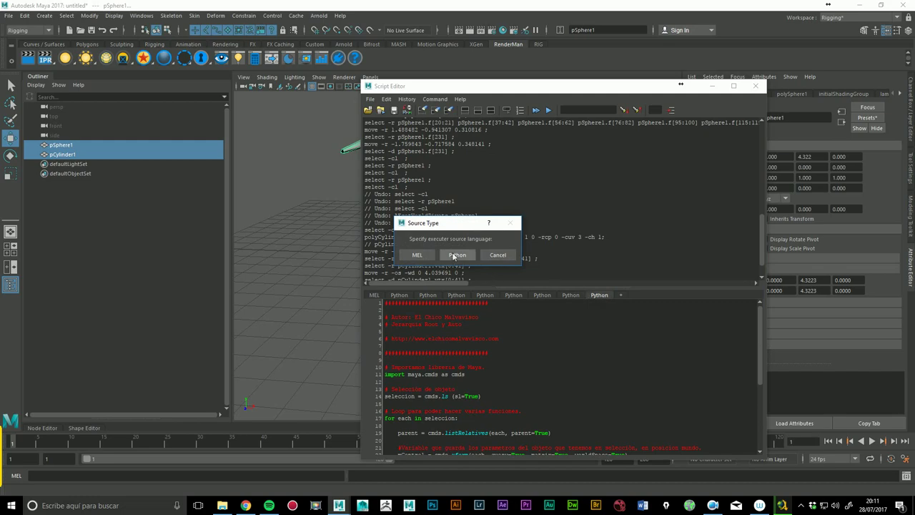
{"action": "left_click", "coordinate": [458, 255]}
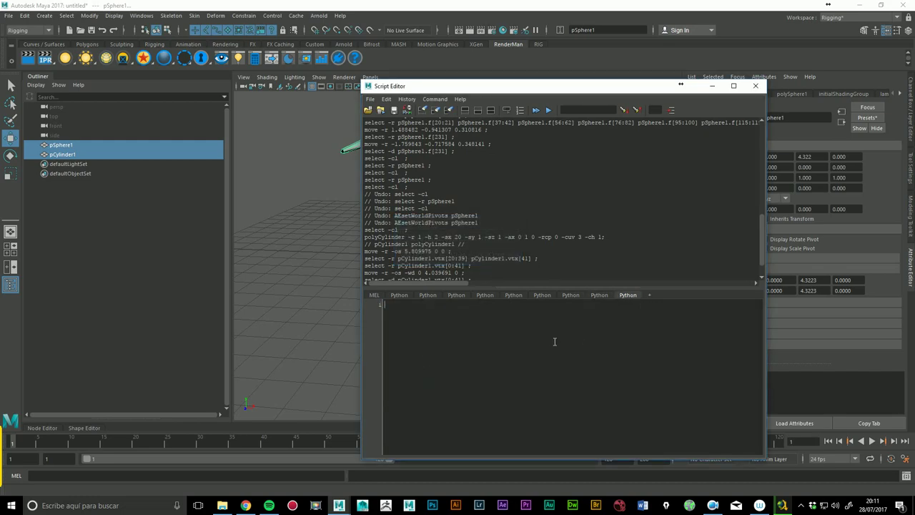
{"action": "key", "text": "ctrl+v"}
{"action": "left_click_drag", "start_coordinate": [622, 329], "coordinate": [365, 295]}
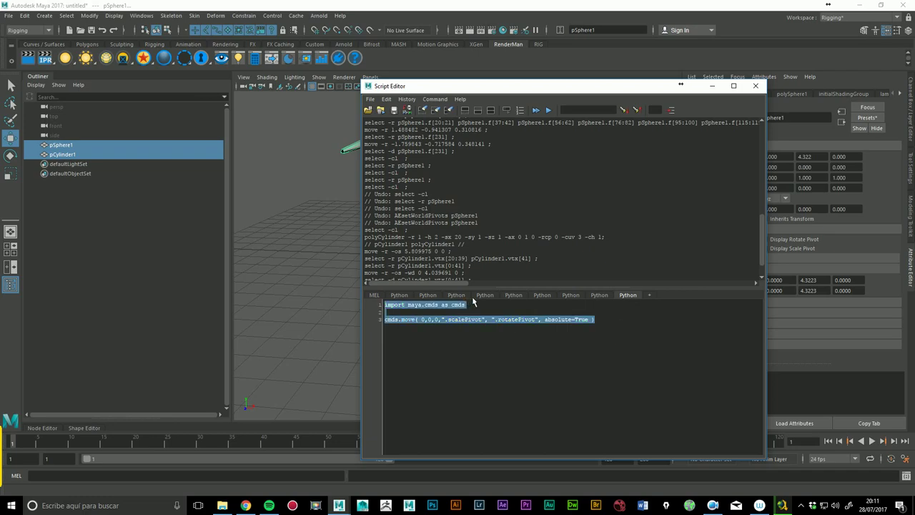
Step: Select pSphere1 and execute the script to move its pivot to 0, 0, 0
{"action": "mouse_move", "coordinate": [681, 84]}
{"action": "left_mouse_down"}
{"action": "mouse_move", "coordinate": [670, 284]}
{"action": "mouse_move", "coordinate": [296, 248]}
{"action": "left_mouse_up"}
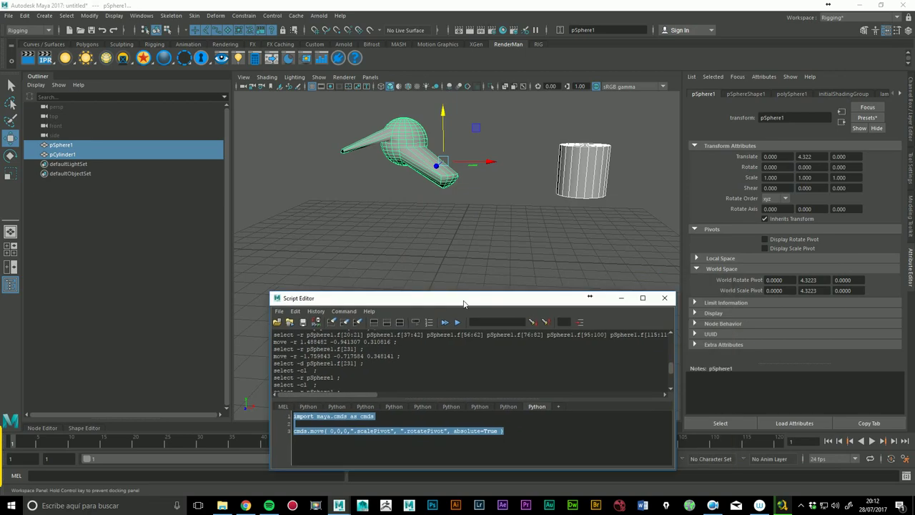
{"action": "left_click", "coordinate": [422, 201]}
{"action": "left_click", "coordinate": [415, 154]}
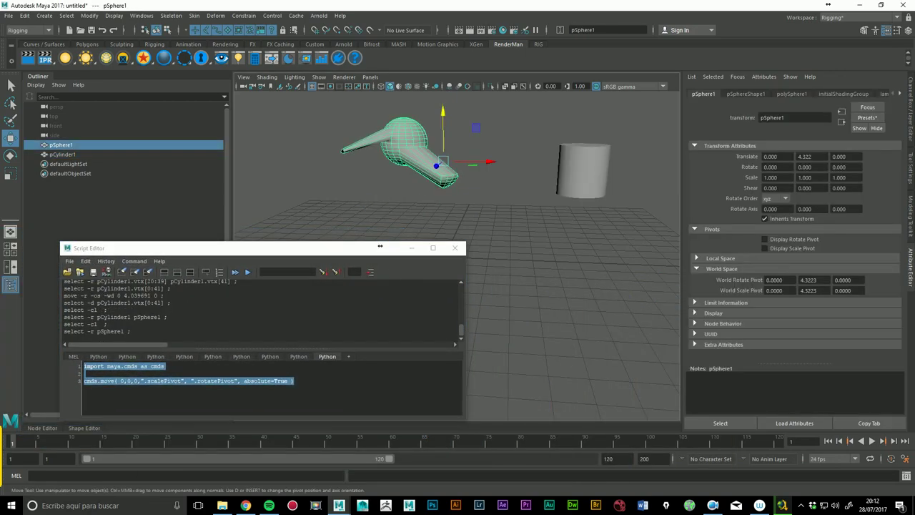
{"action": "left_click_drag", "start_coordinate": [333, 251], "coordinate": [303, 253]}
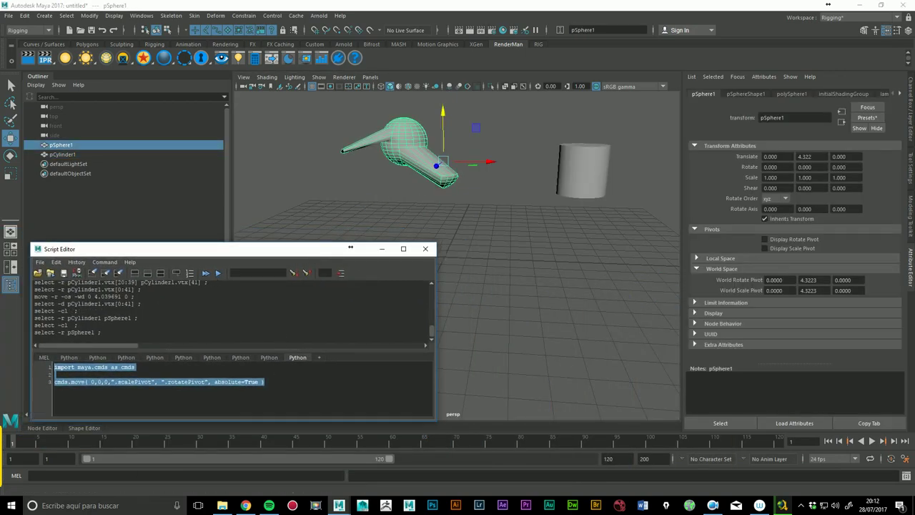
{"action": "left_click", "coordinate": [219, 273]}
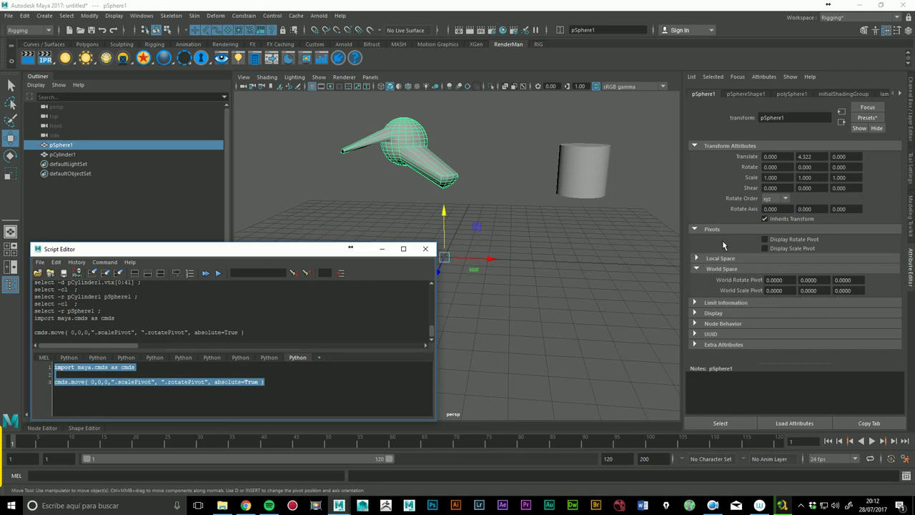
Step: Marquee-select both the sphere and the cylinder and run the pivot script again
{"action": "left_click", "coordinate": [535, 331]}
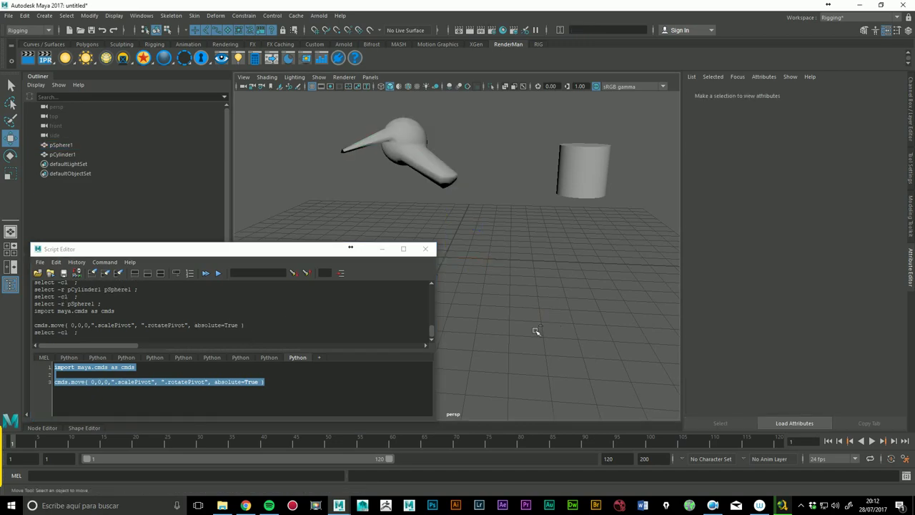
{"action": "key", "text": "ctrl+z"}
{"action": "left_click", "coordinate": [562, 244]}
{"action": "left_click_drag", "start_coordinate": [619, 247], "coordinate": [310, 141]}
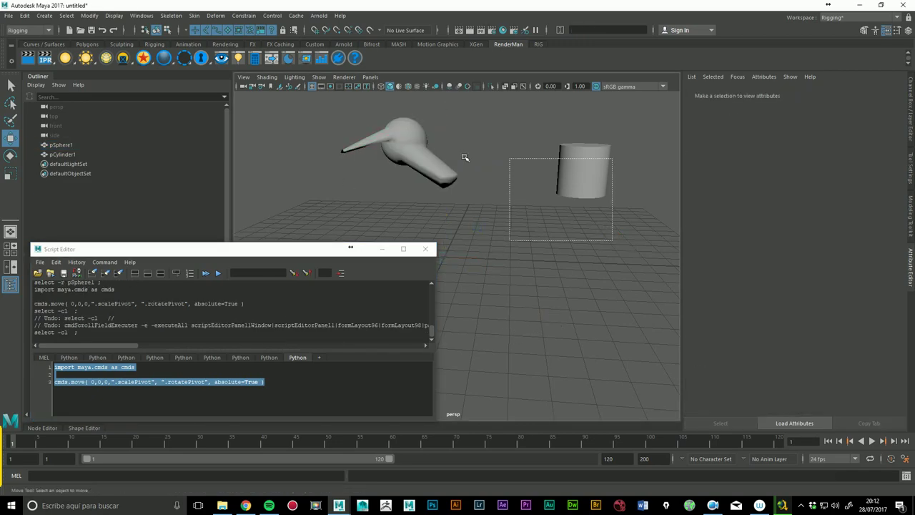
{"action": "left_click", "coordinate": [211, 273]}
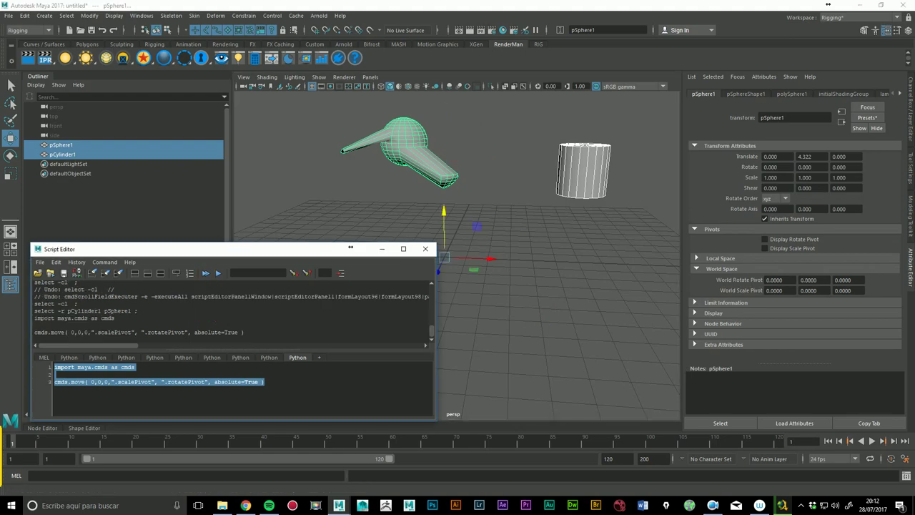
Step: Check each object's pivot at 0, 0, 0, close the Script Editor and recentre the view
{"action": "left_click", "coordinate": [545, 292]}
{"action": "left_click", "coordinate": [438, 167]}
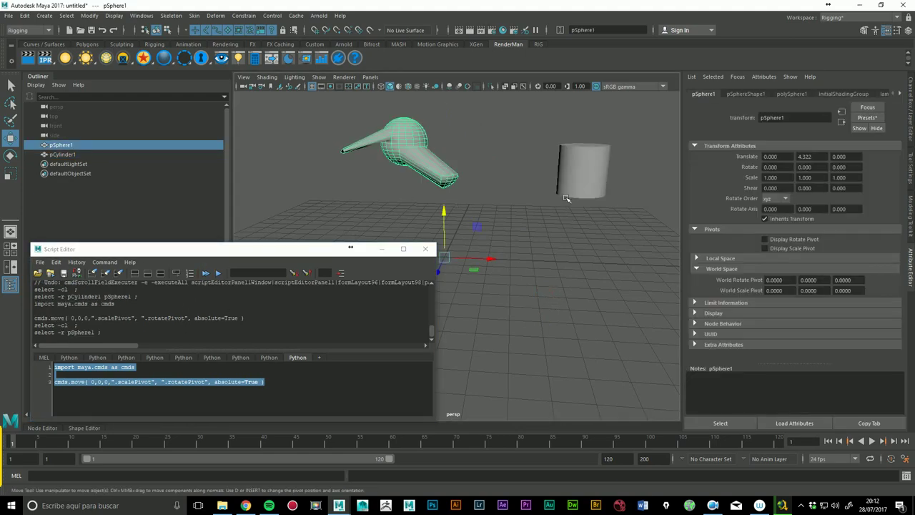
{"action": "left_click", "coordinate": [583, 172]}
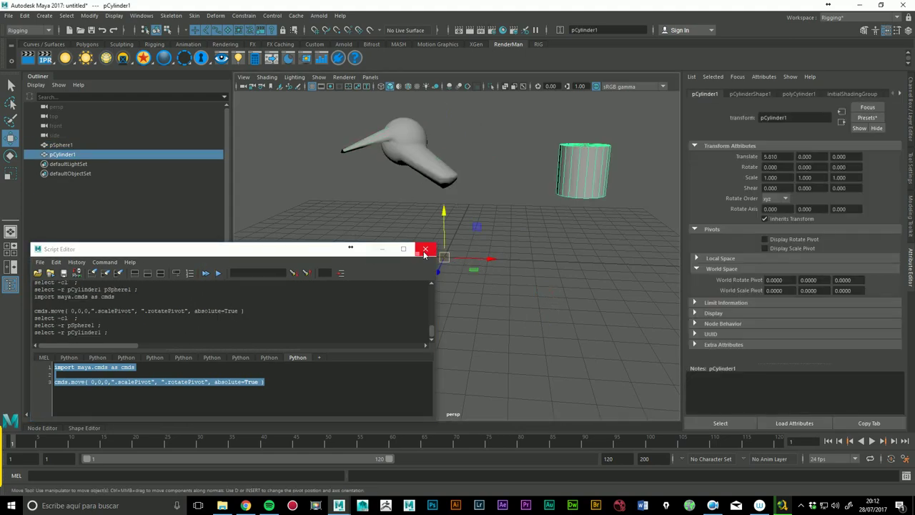
{"action": "left_click", "coordinate": [426, 249]}
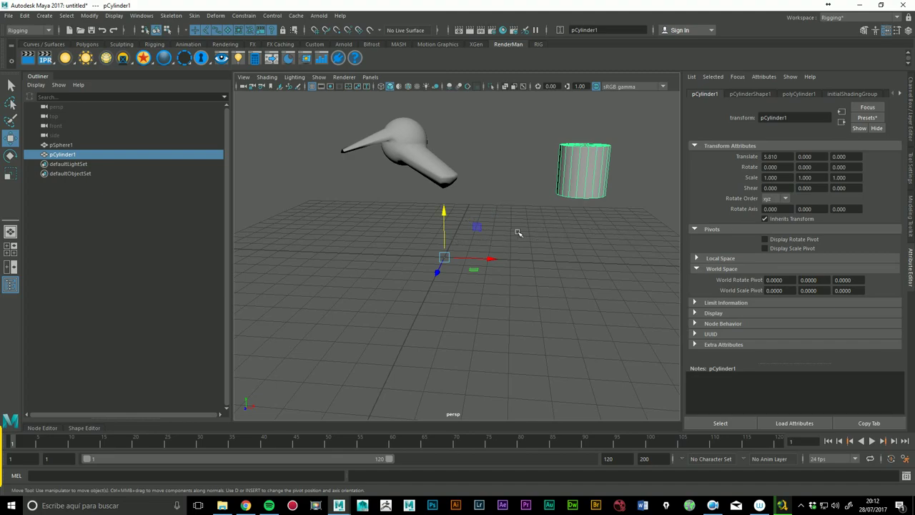
{"action": "mouse_move", "coordinate": [519, 233]}
{"action": "middle_mouse_down", "text": "alt"}
{"action": "mouse_move", "coordinate": [500, 269]}
{"action": "mouse_move", "coordinate": [500, 261]}
{"action": "middle_mouse_up", "text": "alt"}
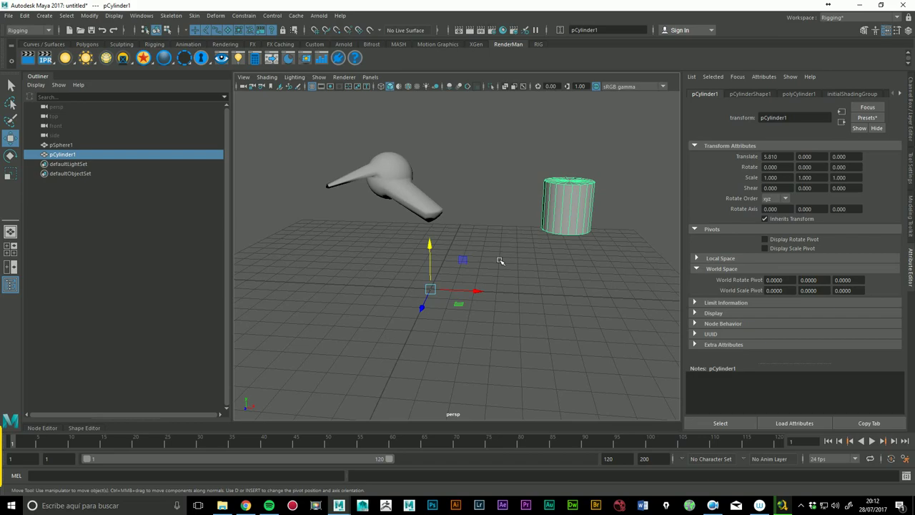